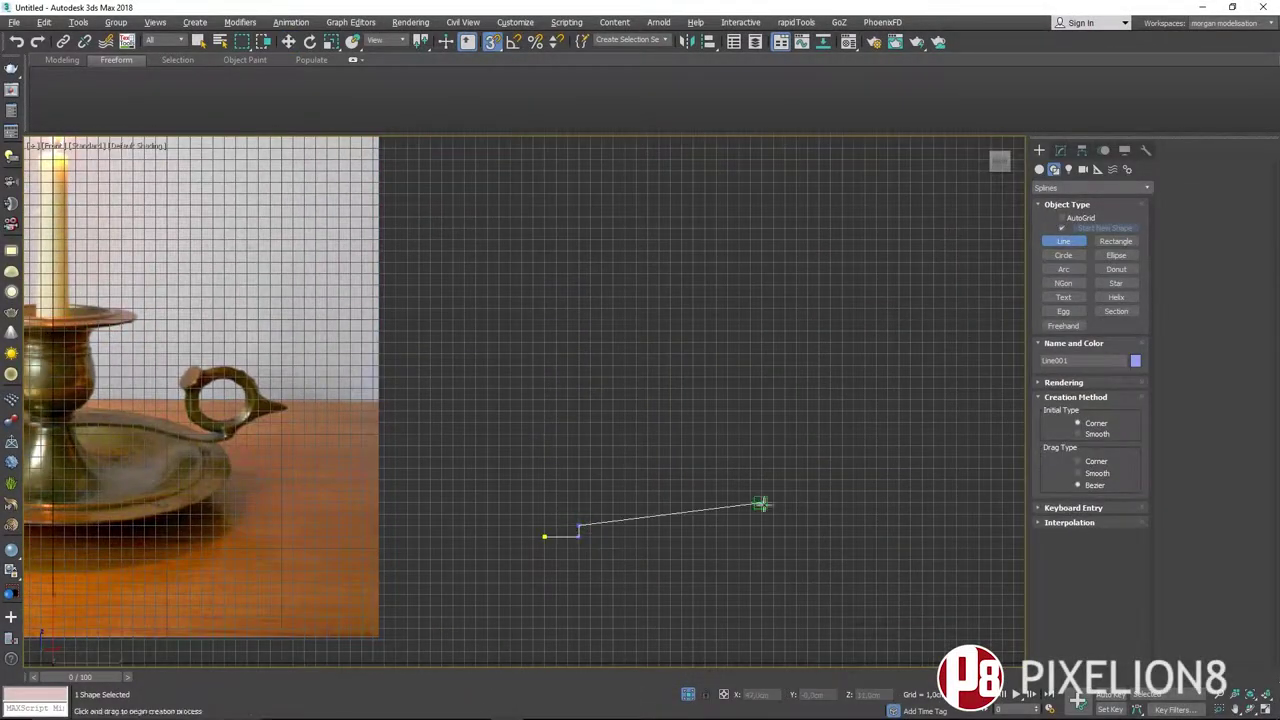
- Place the next vertex of the candlestick profile line in the Front view
left_click(590, 514)
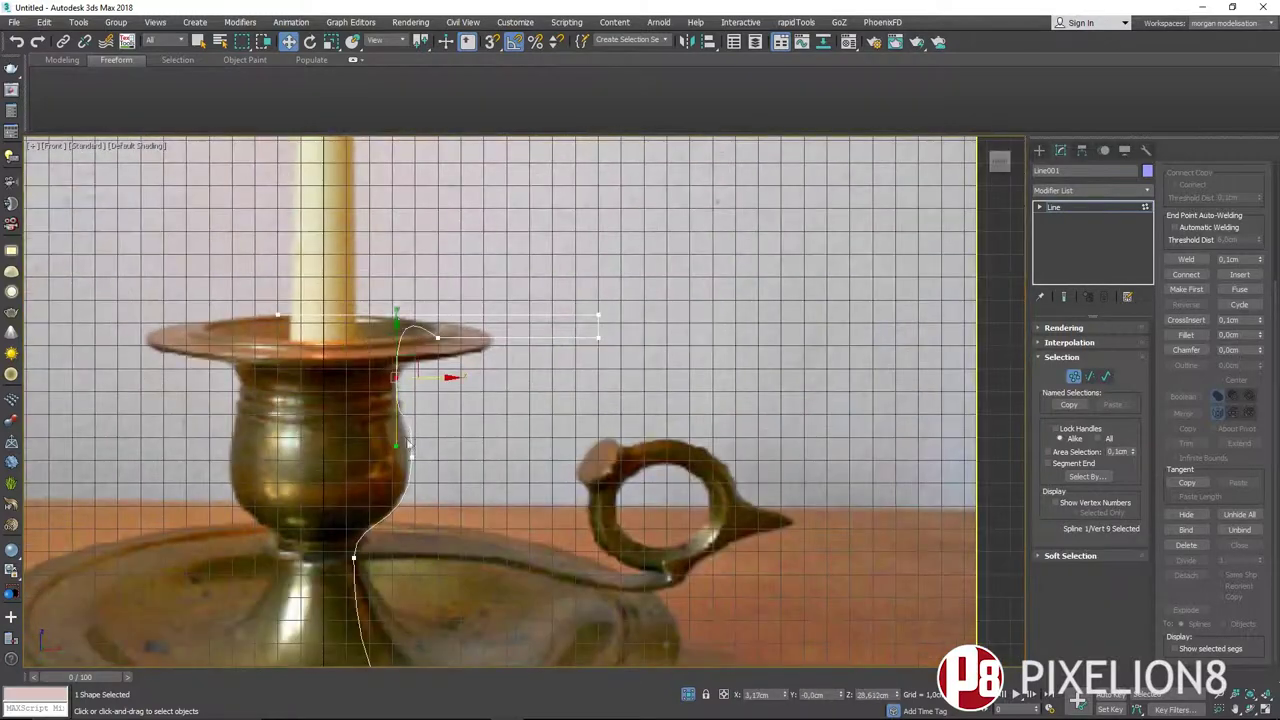
scroll(600, 316, "up", 2)
scroll(620, 305, "up", 2)
scroll(645, 297, "up", 3)
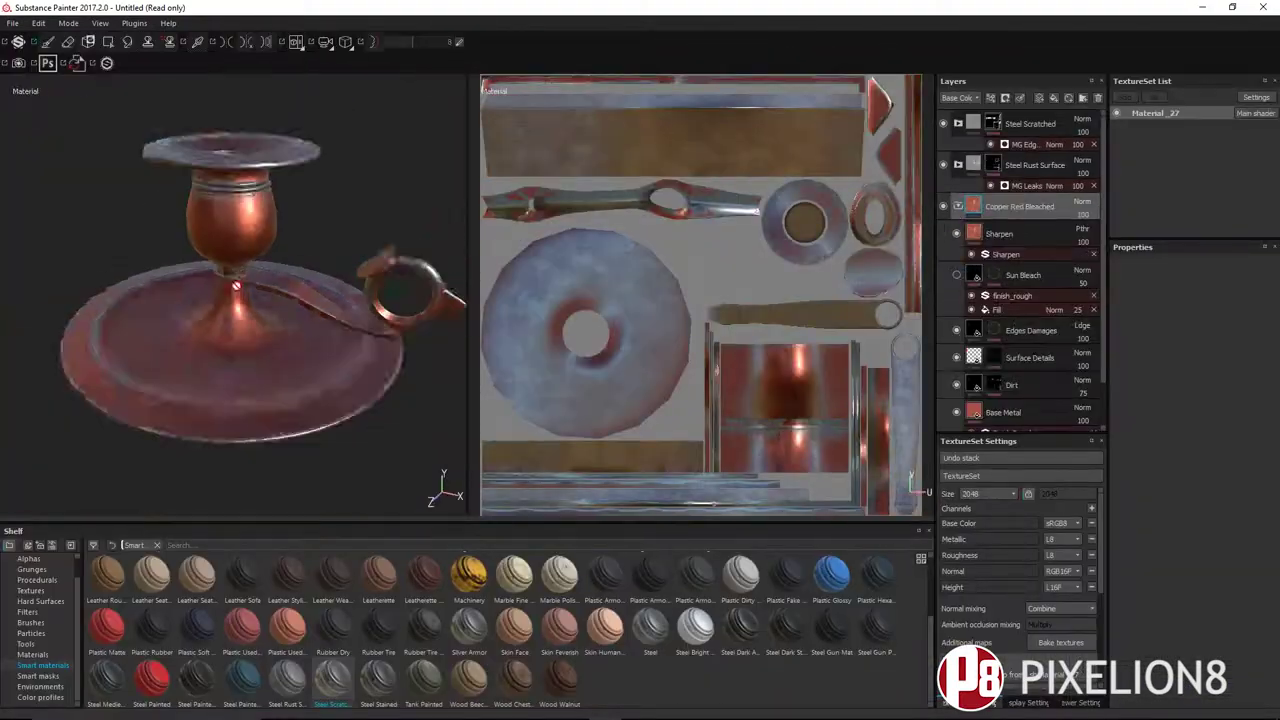
- Set the Steel Scratched layer's mask generator to MG Metal Edge Wear
left_click(1135, 355)
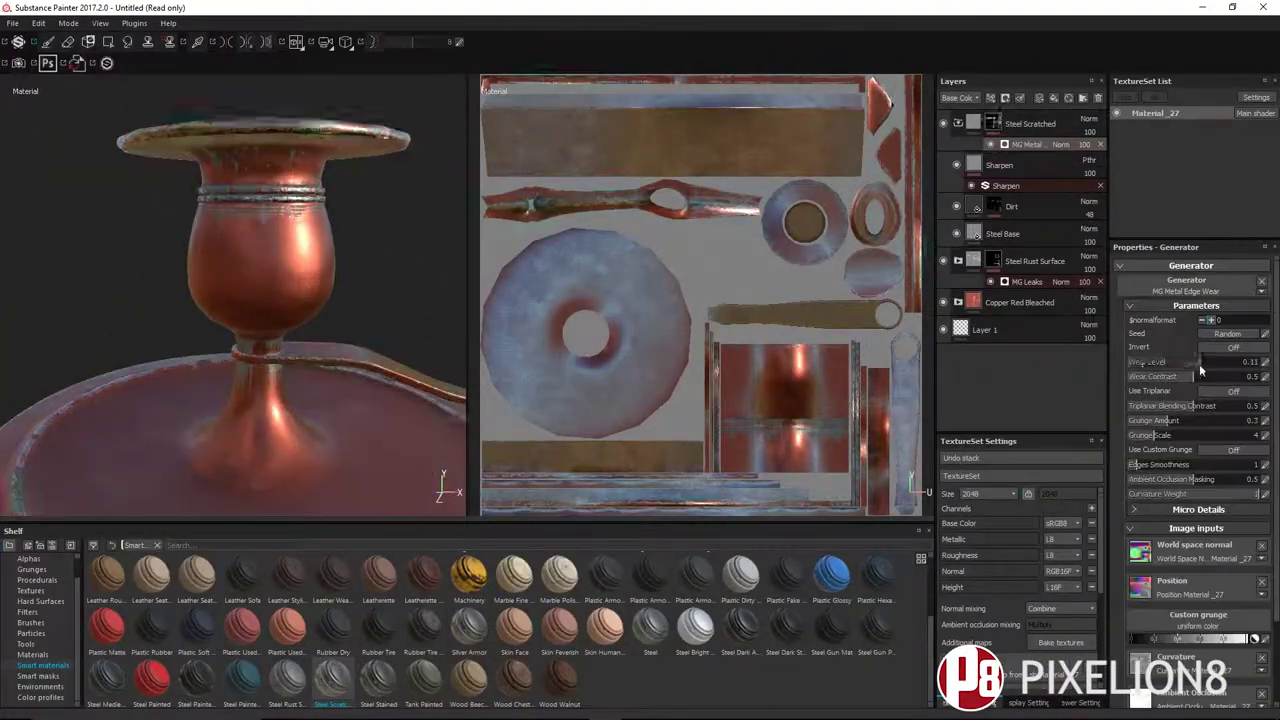